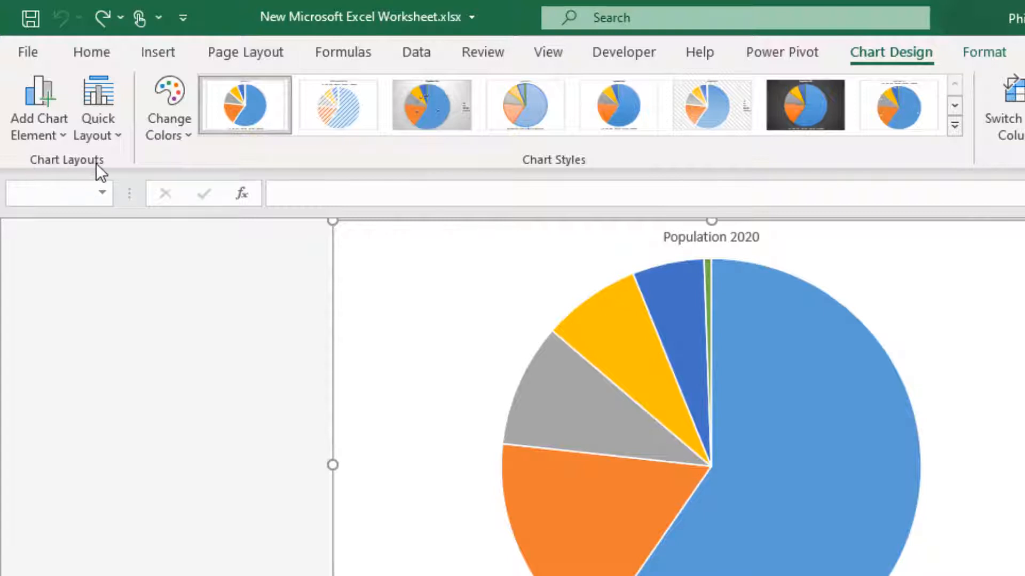
# Step: Examine the chart elements that can be added to the Population 2020 pie chart, such as title, data labels and legend
pyautogui.click(49, 138)
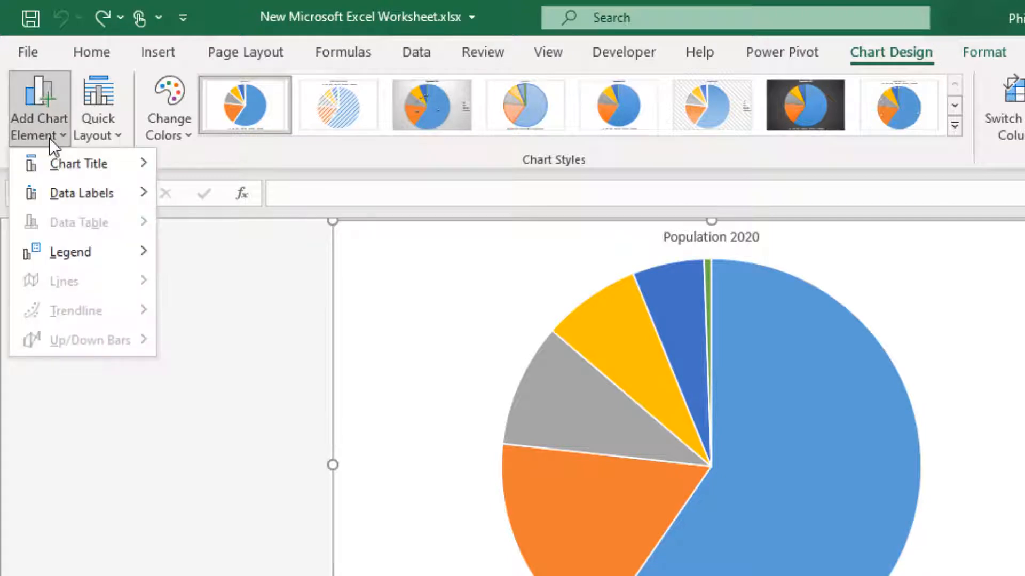
pyautogui.moveTo(55, 157)
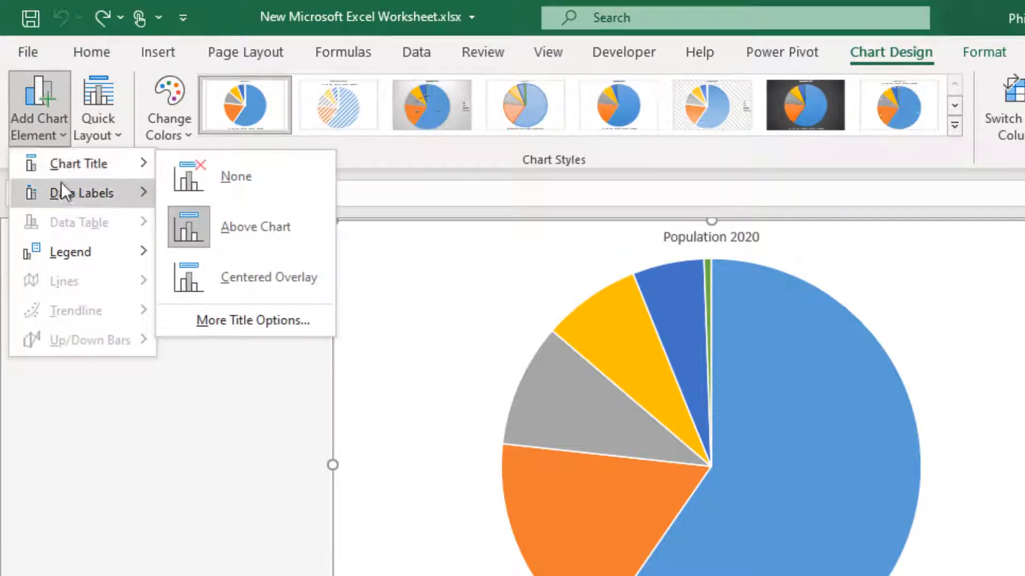
pyautogui.moveTo(62, 199)
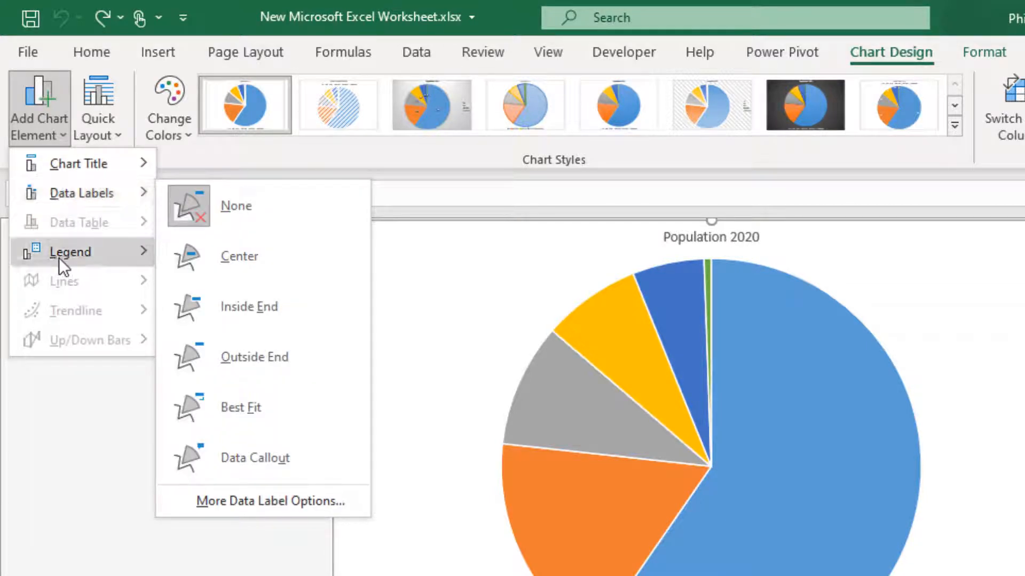
pyautogui.moveTo(60, 262)
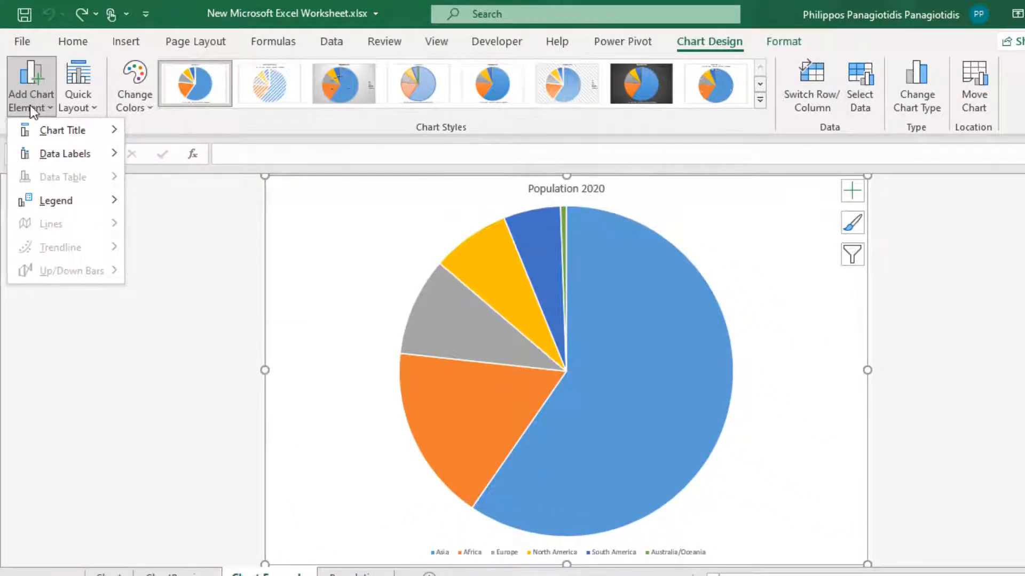
pyautogui.click(305, 229)
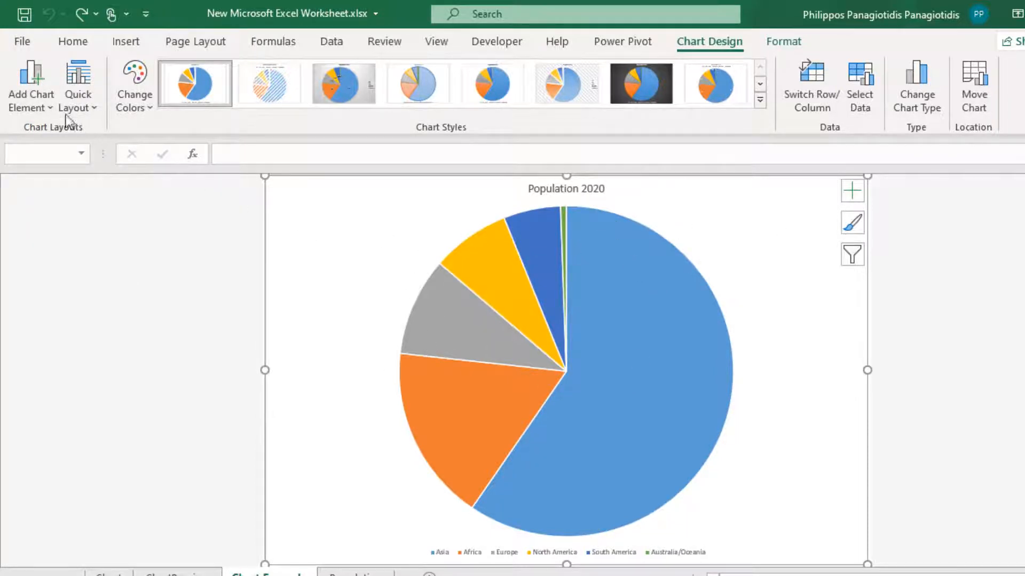
pyautogui.click(44, 101)
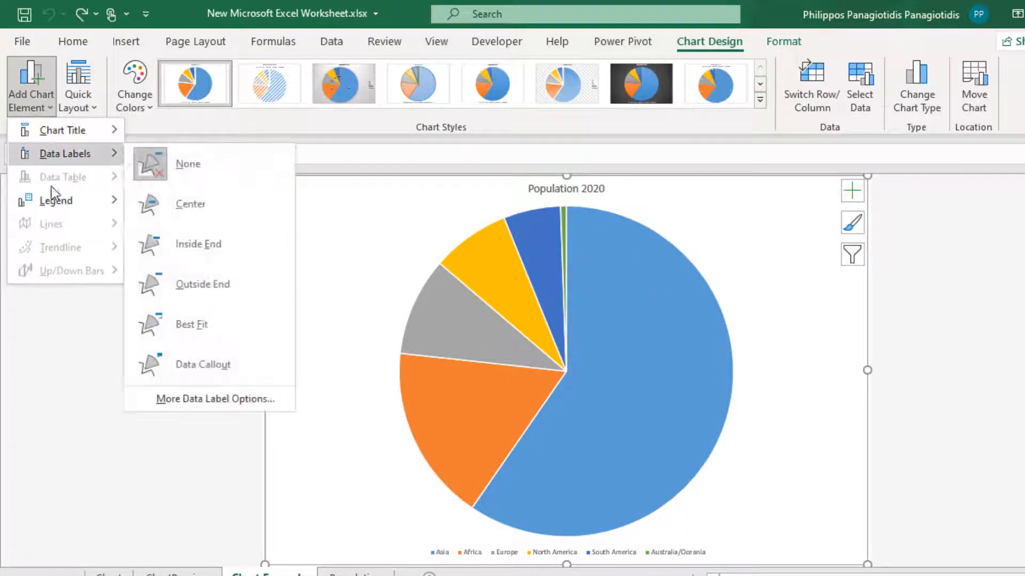
pyautogui.moveTo(51, 203)
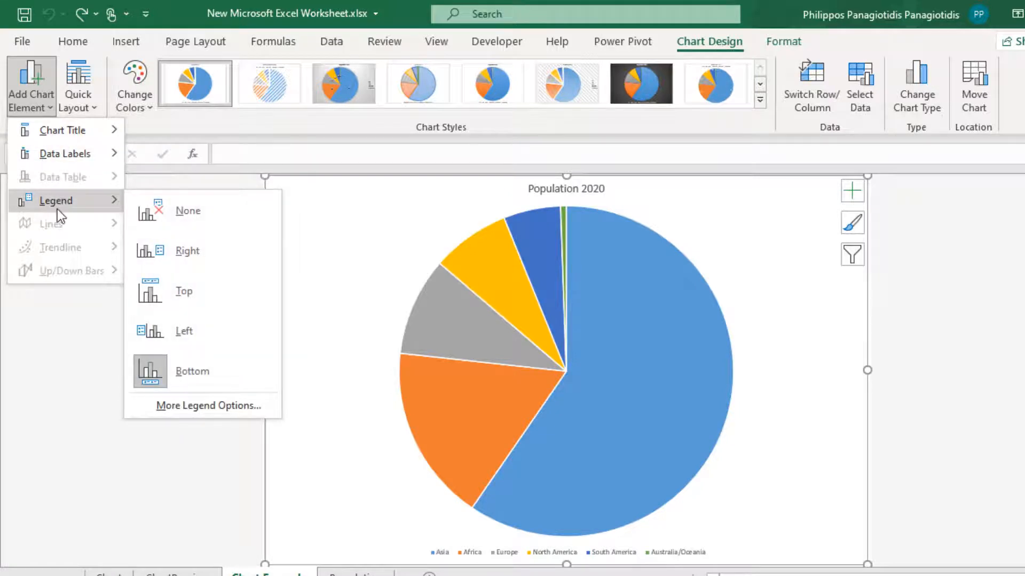
pyautogui.click(364, 219)
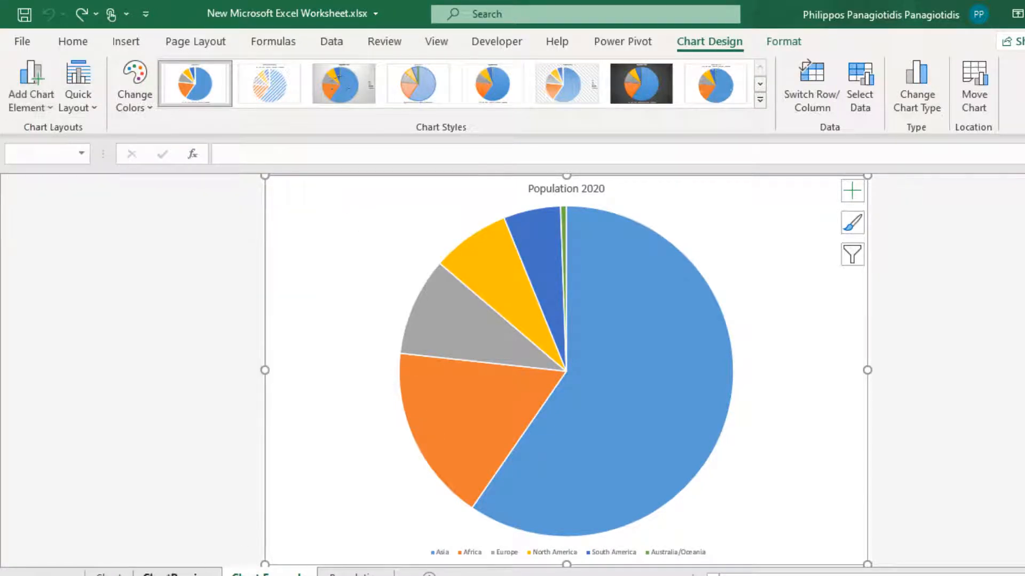
# Step: Switch to the ChartPreview sheet and examine the chart elements available for its column chart
pyautogui.hotkey('ctrl', 'pageup')
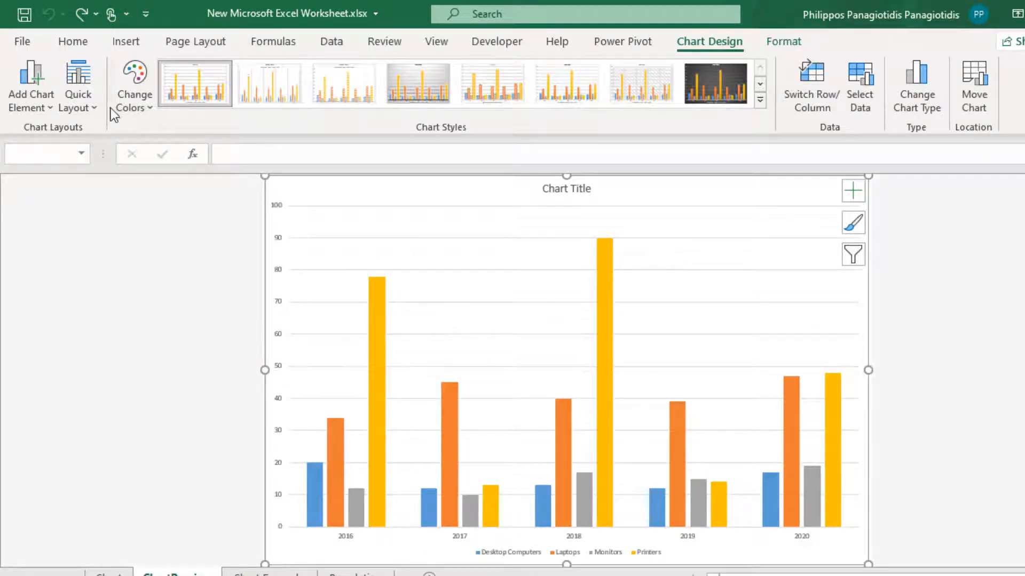
pyautogui.click(47, 105)
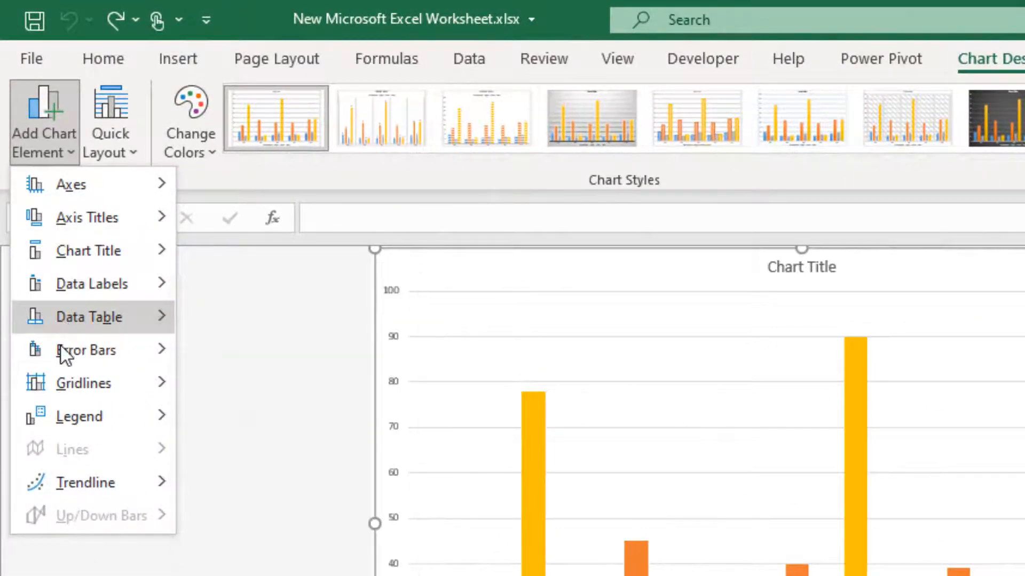
pyautogui.moveTo(54, 379)
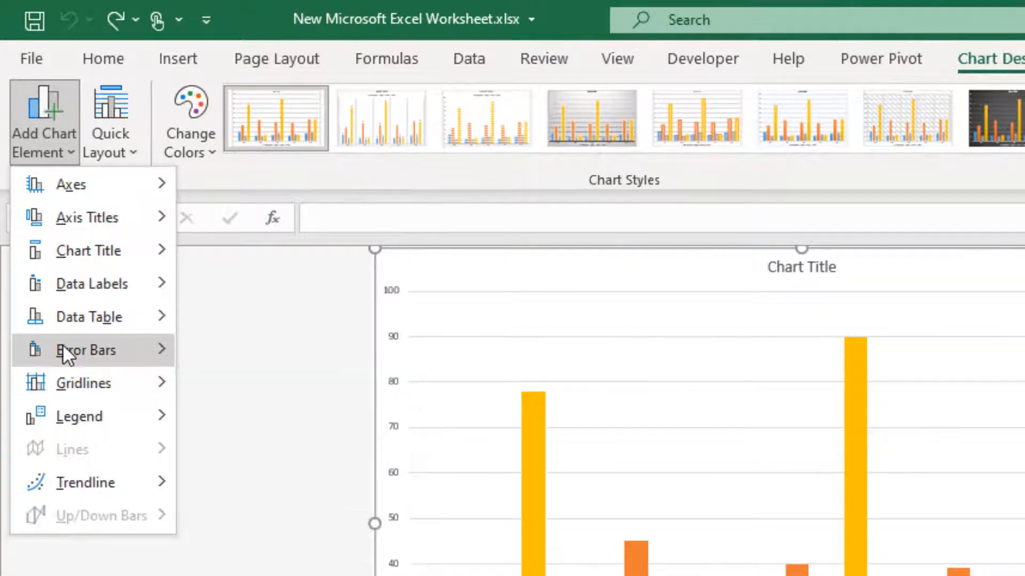
pyautogui.moveTo(66, 319)
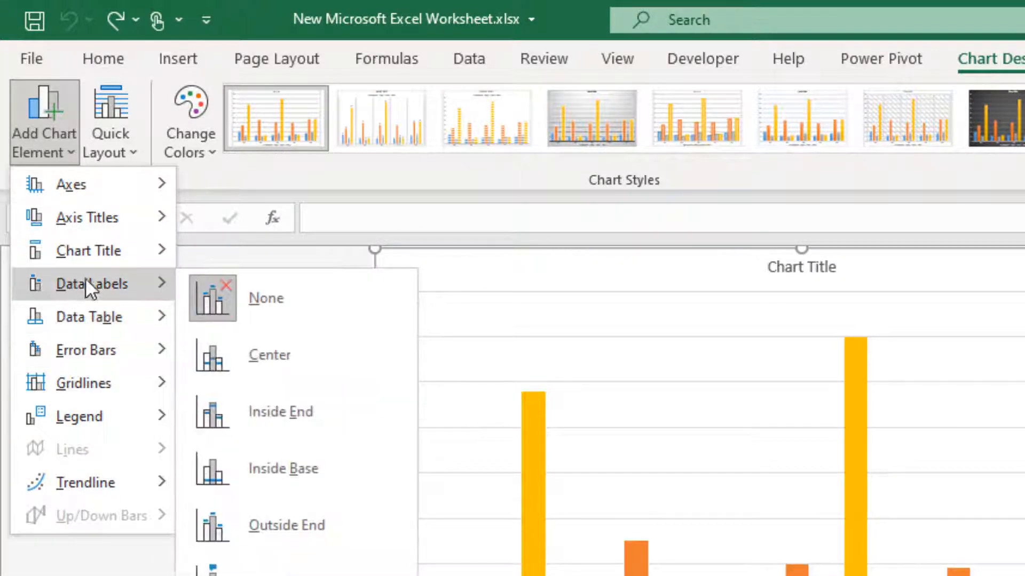
pyautogui.moveTo(101, 246)
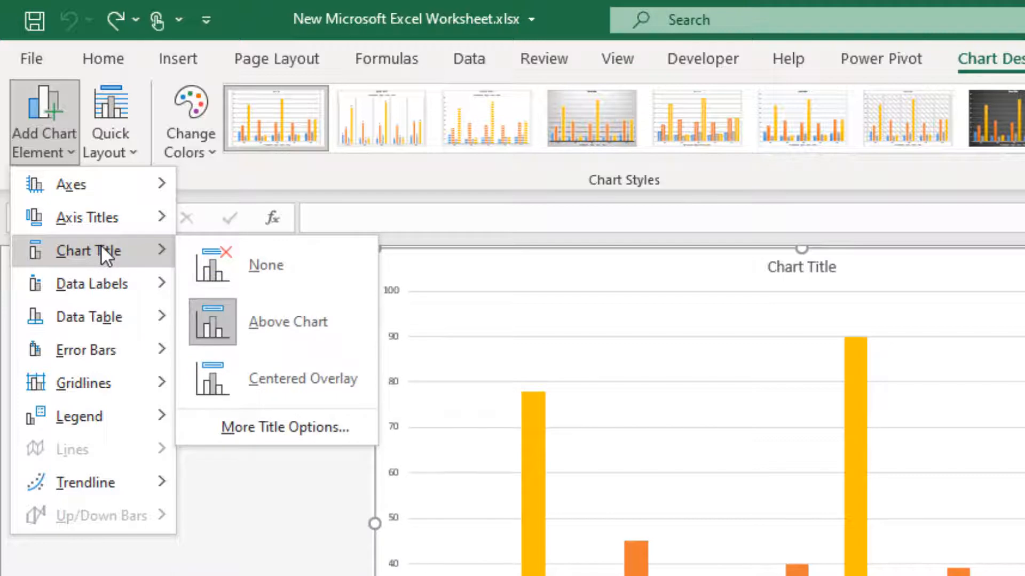
pyautogui.moveTo(110, 217)
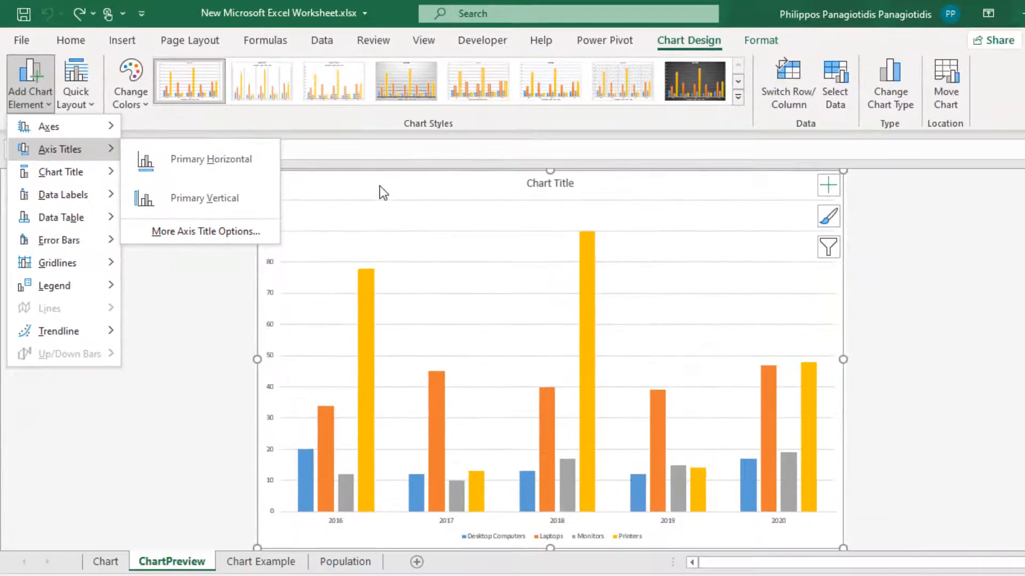
pyautogui.click(380, 186)
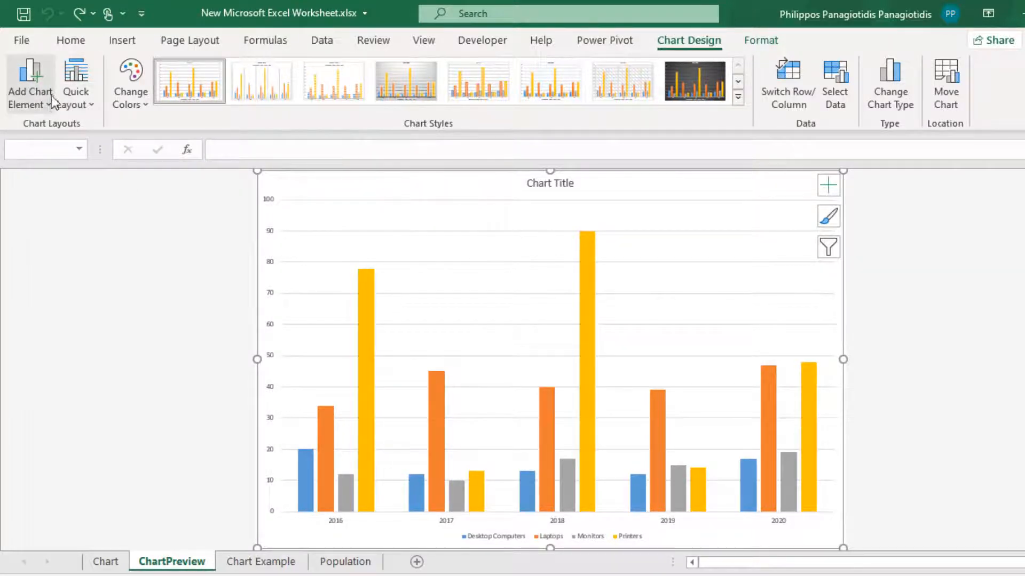
# Step: On the Chart Example sheet, apply the first quick layout to the Population 2020 pie chart
pyautogui.click(266, 566)
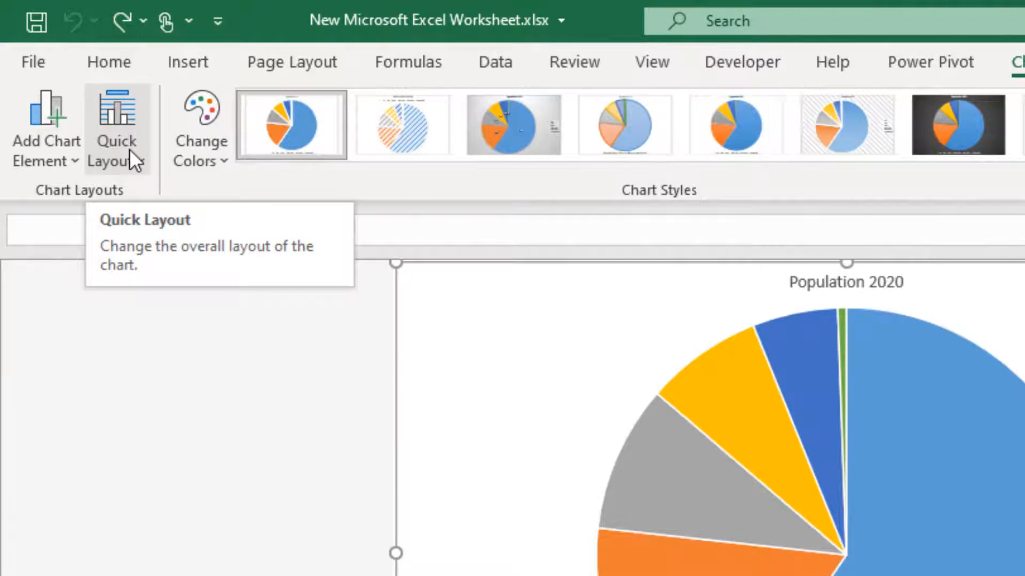
pyautogui.click(129, 149)
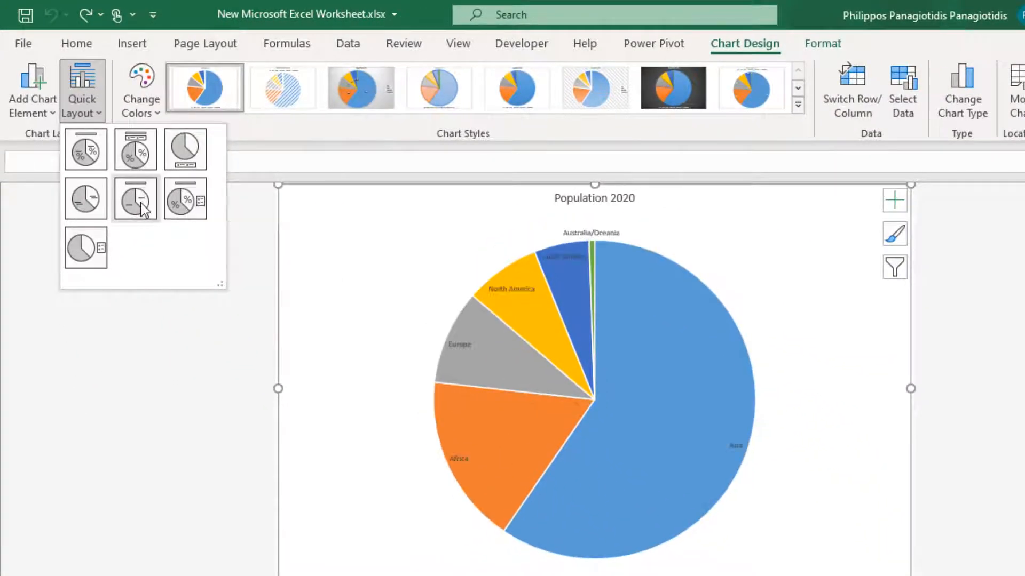
pyautogui.click(143, 209)
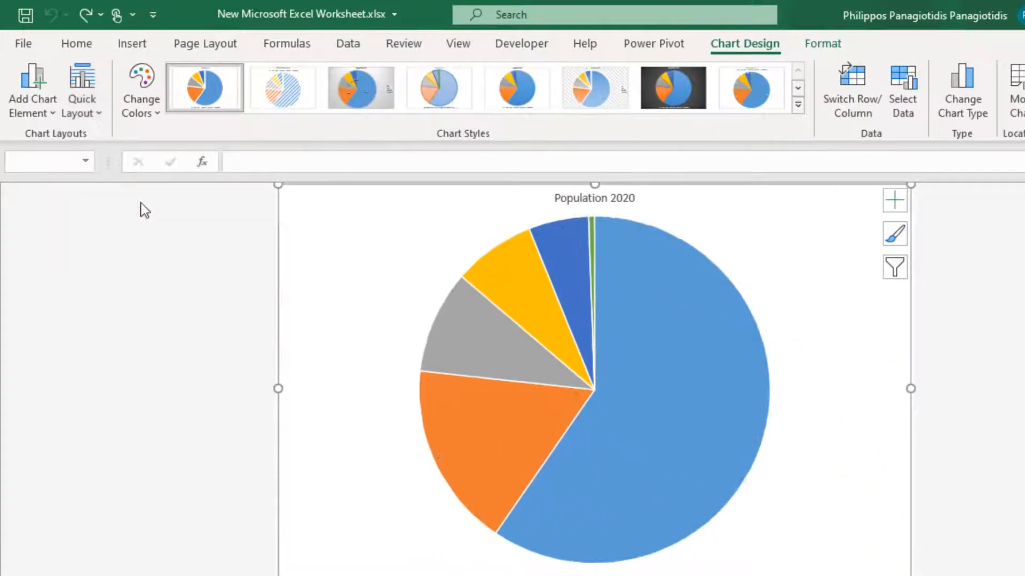
pyautogui.click(82, 104)
pyautogui.click(96, 163)
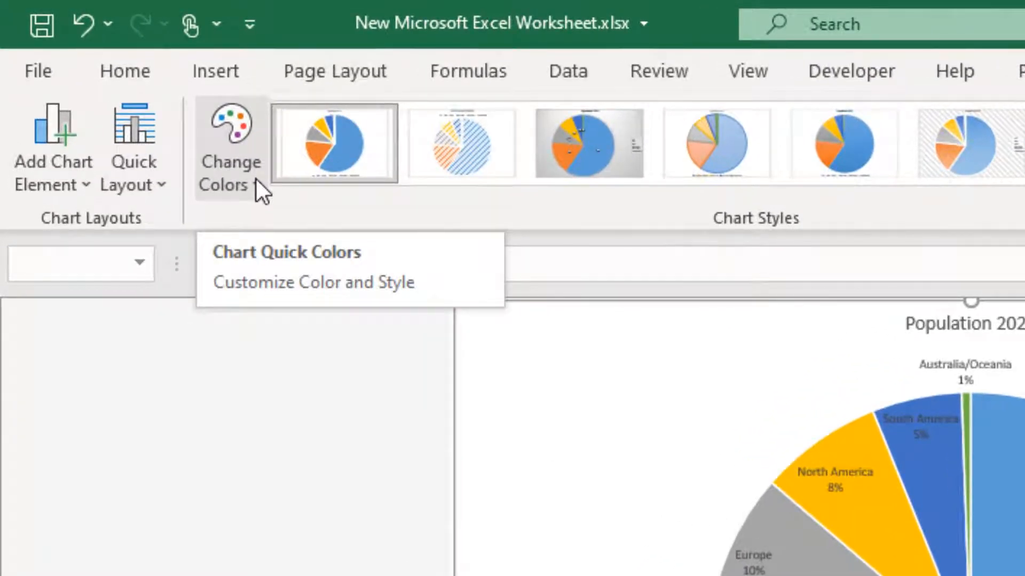
# Step: Change the pie chart's colours to Colorful Palette 2
pyautogui.click(257, 180)
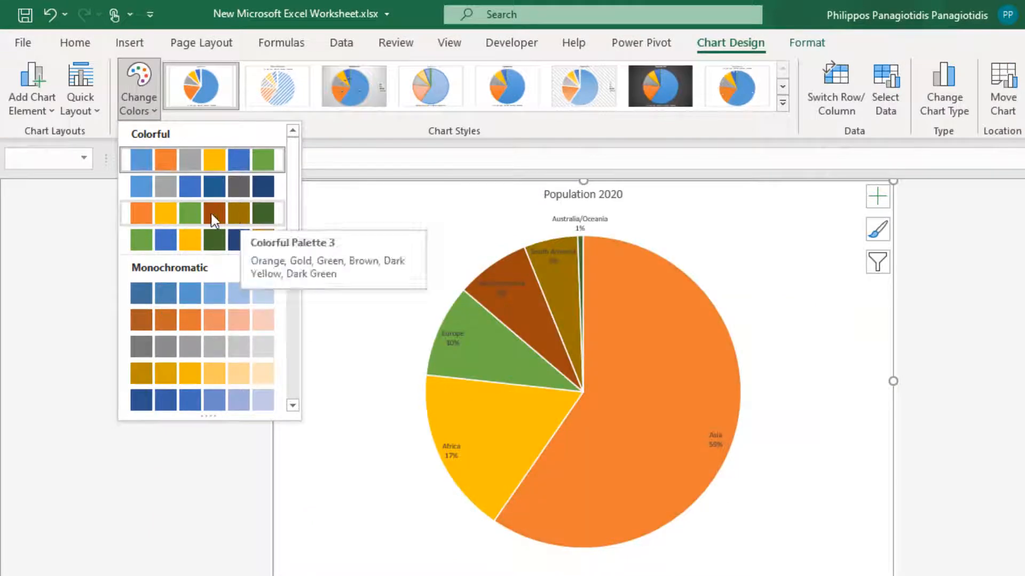
pyautogui.click(187, 187)
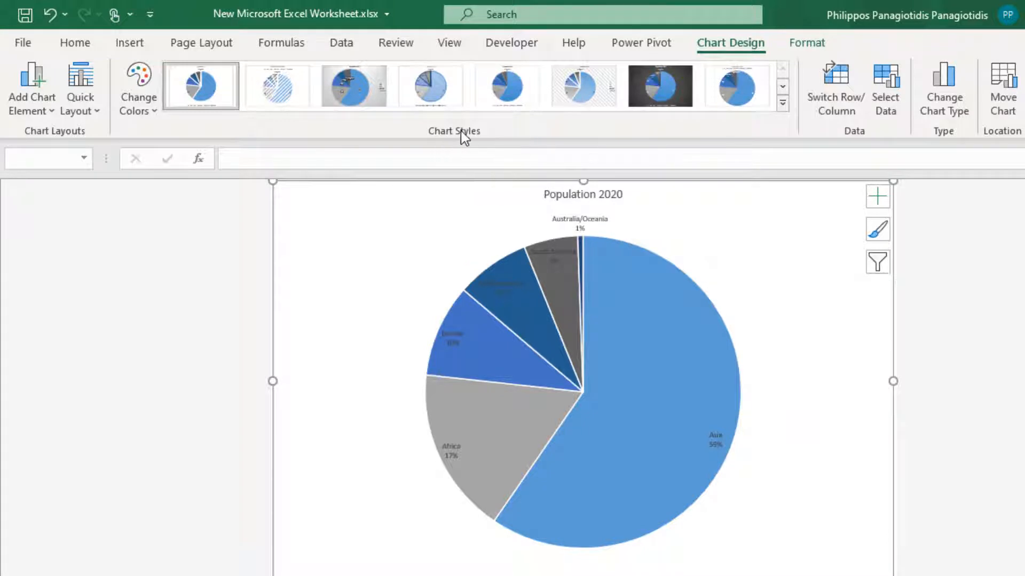
# Step: Apply chart Style 10 to the pie chart
pyautogui.click(783, 104)
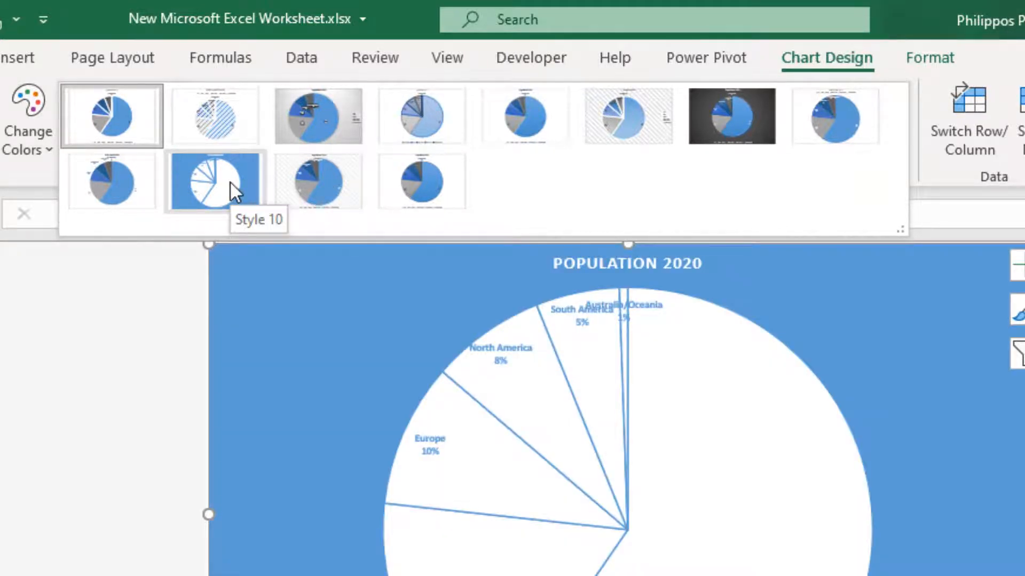
pyautogui.click(230, 181)
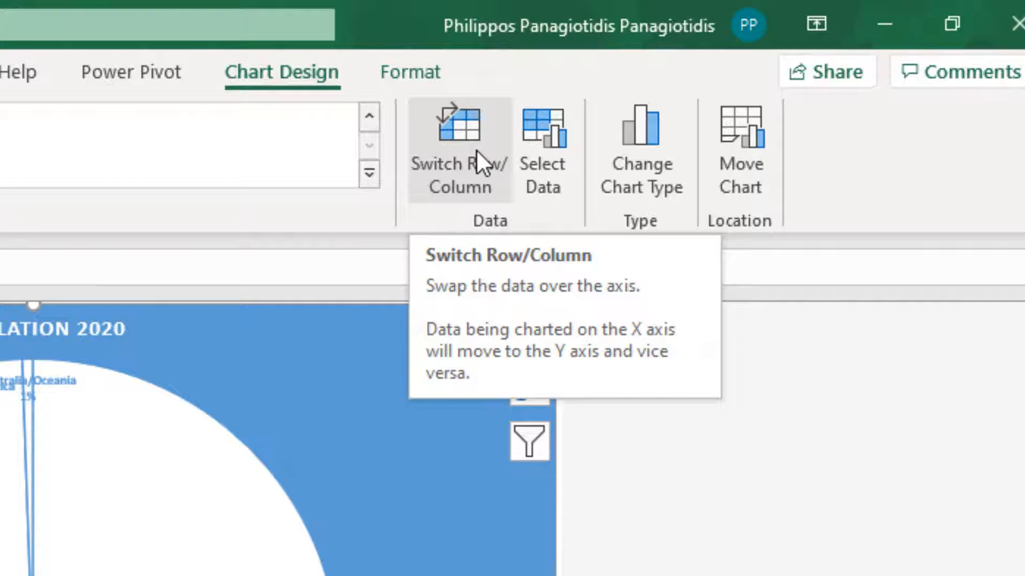
# Step: Switch the chart's rows and columns and switch them back
pyautogui.click(476, 150)
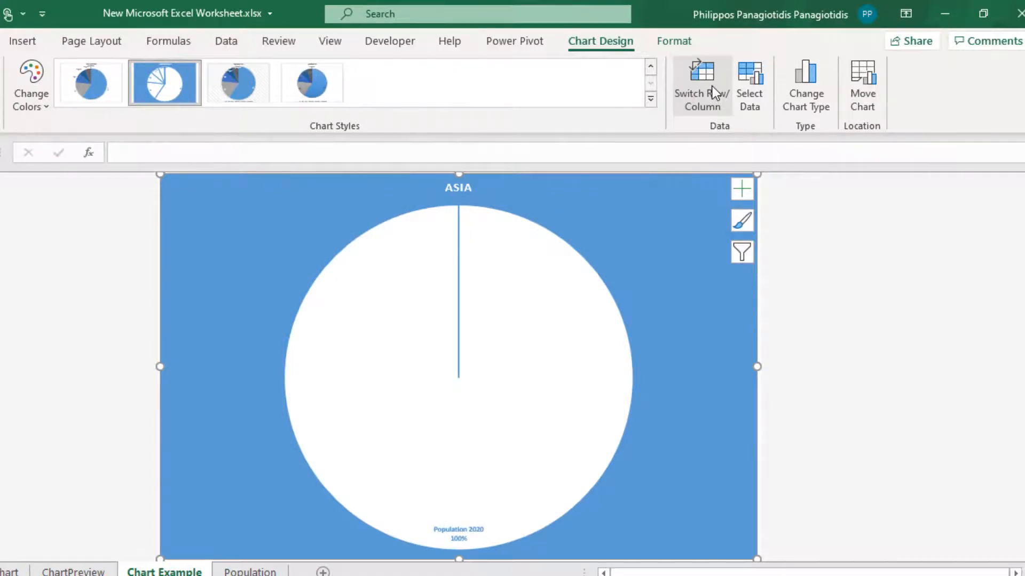
pyautogui.click(712, 87)
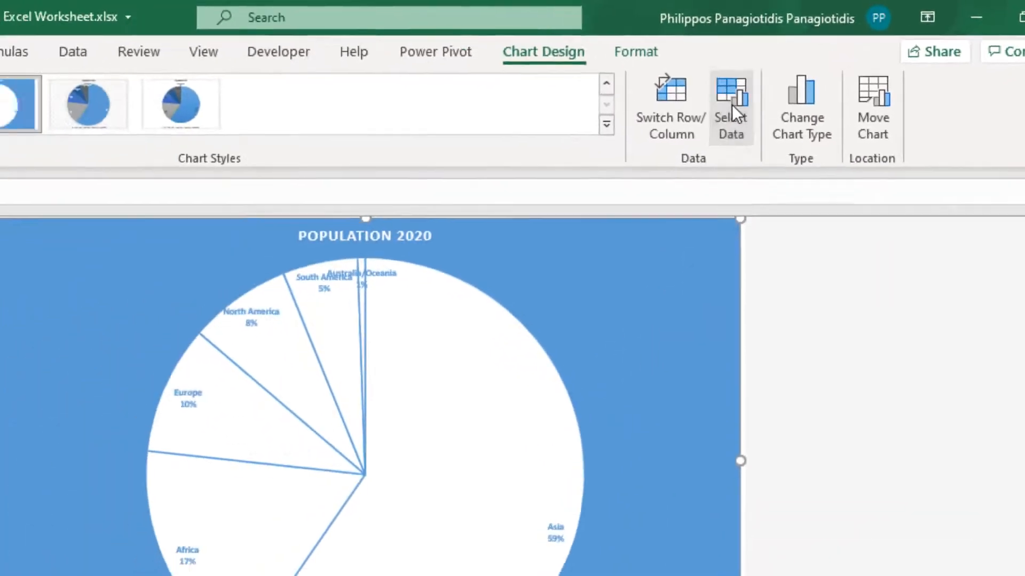
# Step: Change the chart data range to Population!$B$5:$C$8, covering Europe through Australia/Oceania
pyautogui.click(568, 138)
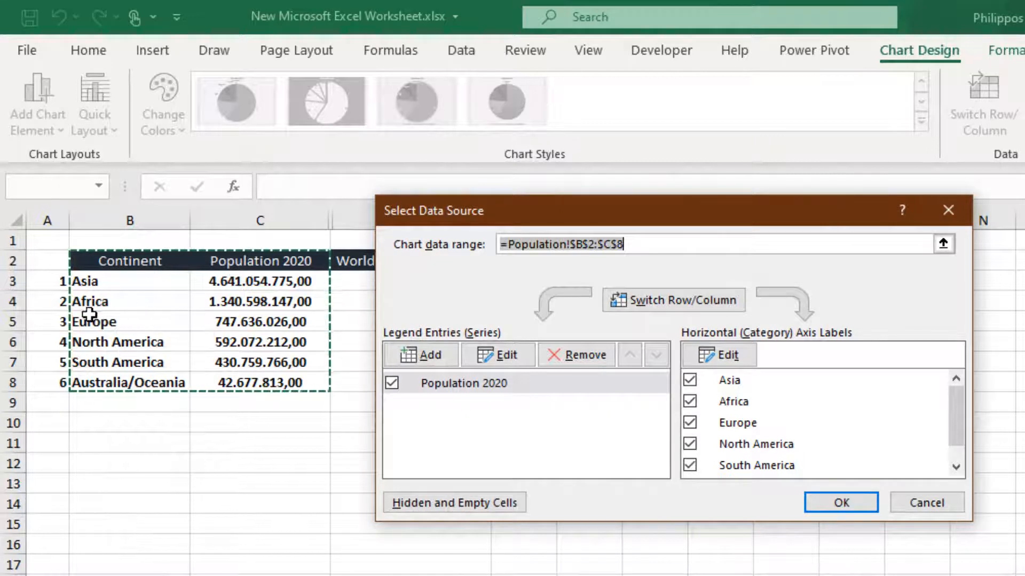
pyautogui.moveTo(88, 321); pyautogui.dragTo(256, 378)
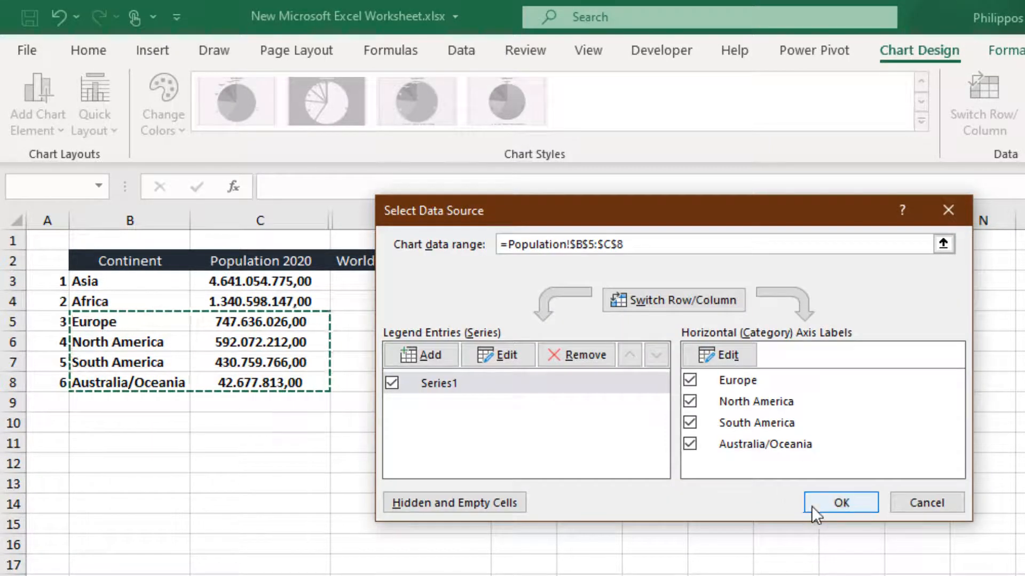
pyautogui.click(841, 505)
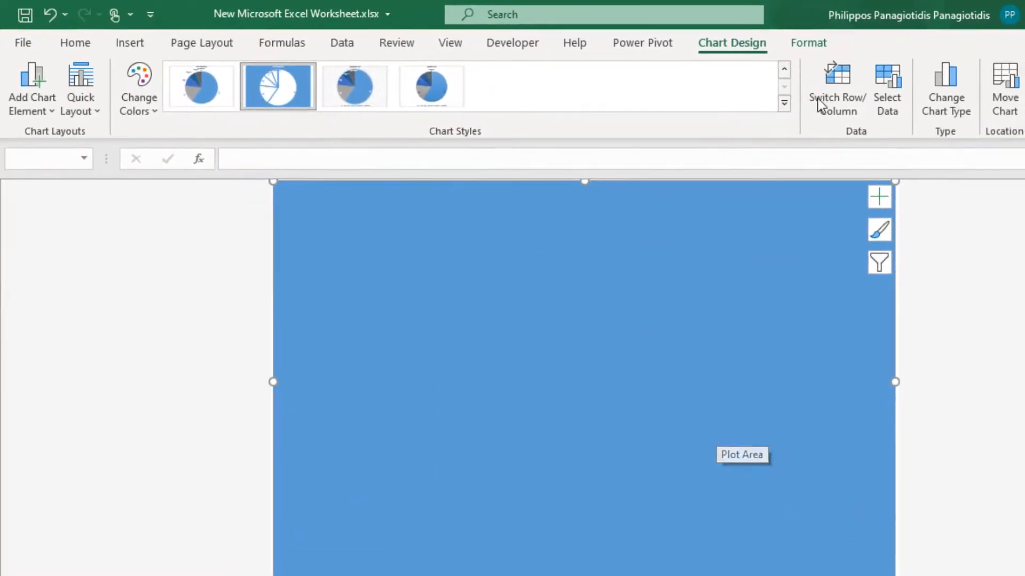
# Step: Reset the chart data range to Population!$B$2:$C$8 in the data source dialog
pyautogui.click(889, 101)
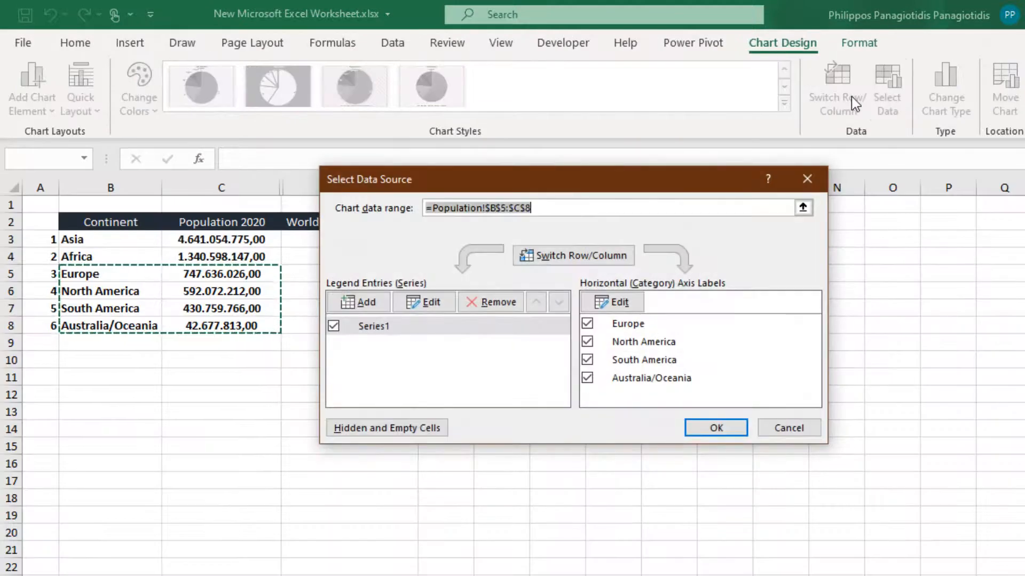
pyautogui.click(114, 227)
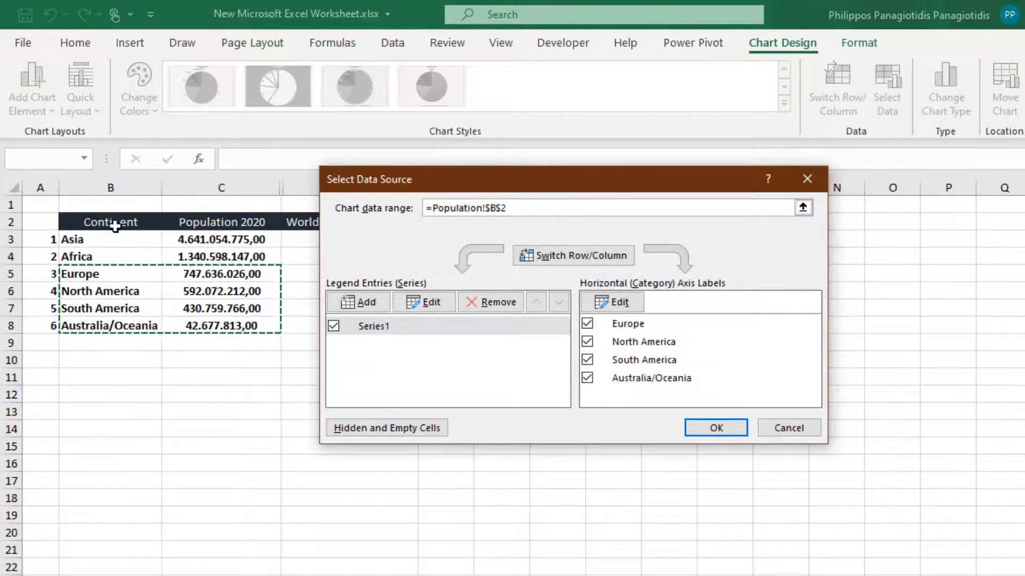
pyautogui.moveTo(114, 227); pyautogui.dragTo(215, 327)
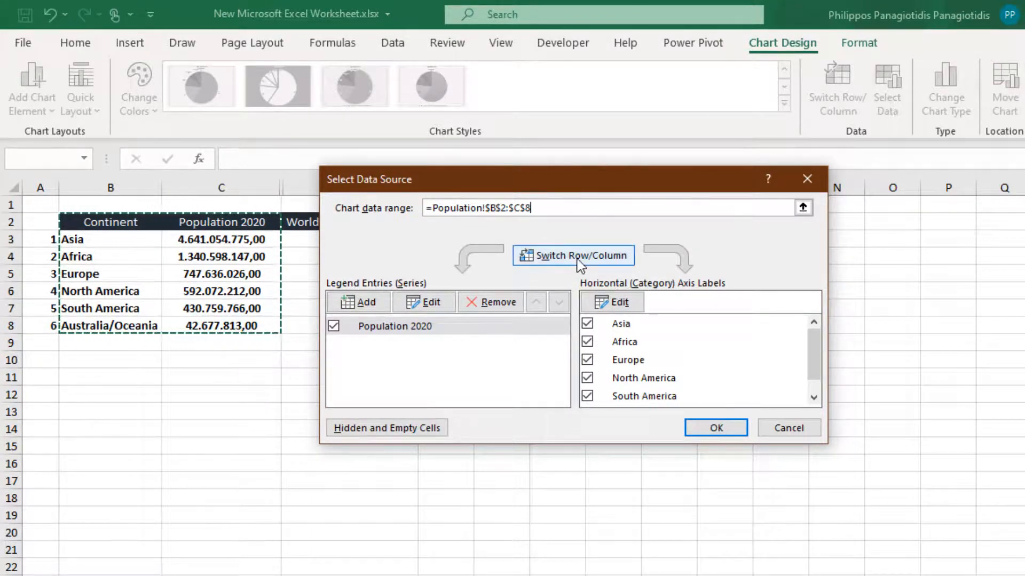
# Step: Toggle individual continents off and back on in the category labels list, keeping all continents shown, and confirm the data source
pyautogui.click(588, 327)
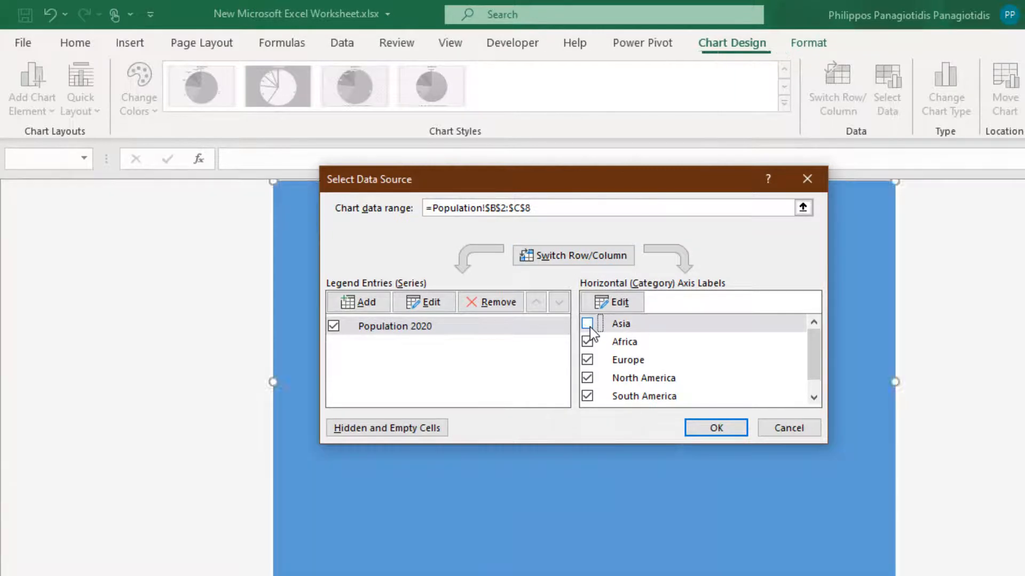
pyautogui.click(588, 343)
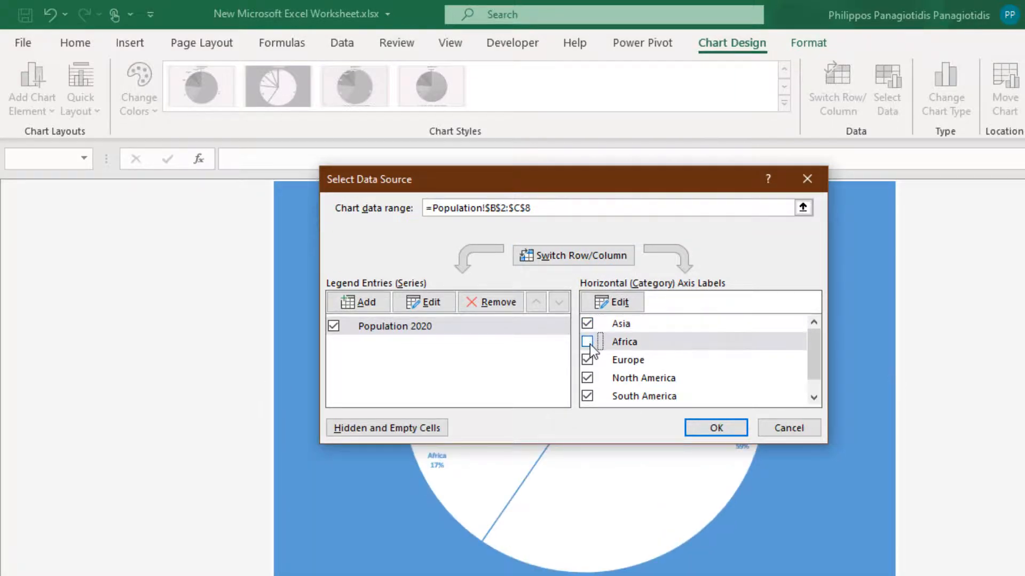
pyautogui.moveTo(592, 184); pyautogui.dragTo(920, 96)
pyautogui.click(912, 271)
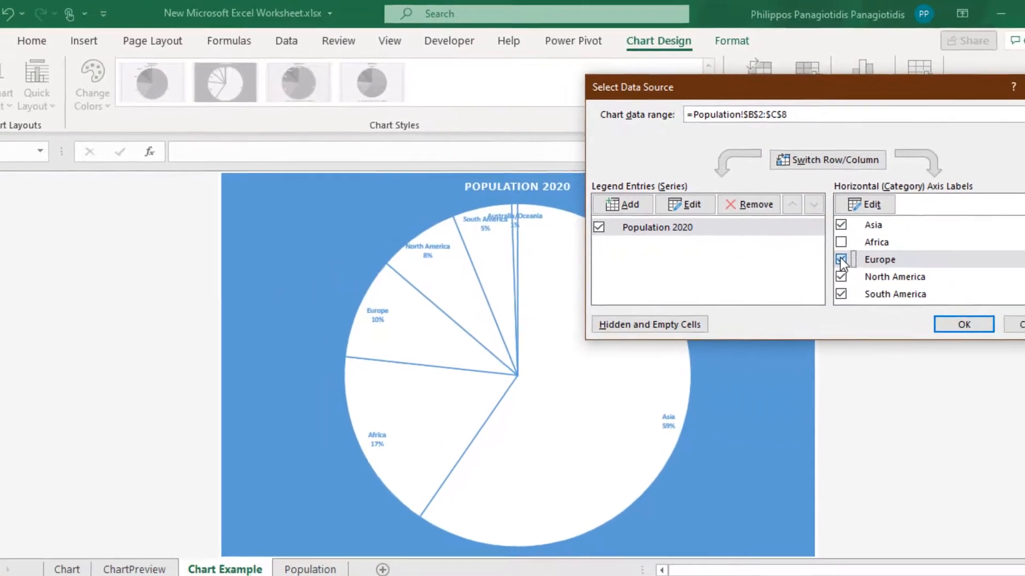
pyautogui.click(913, 252)
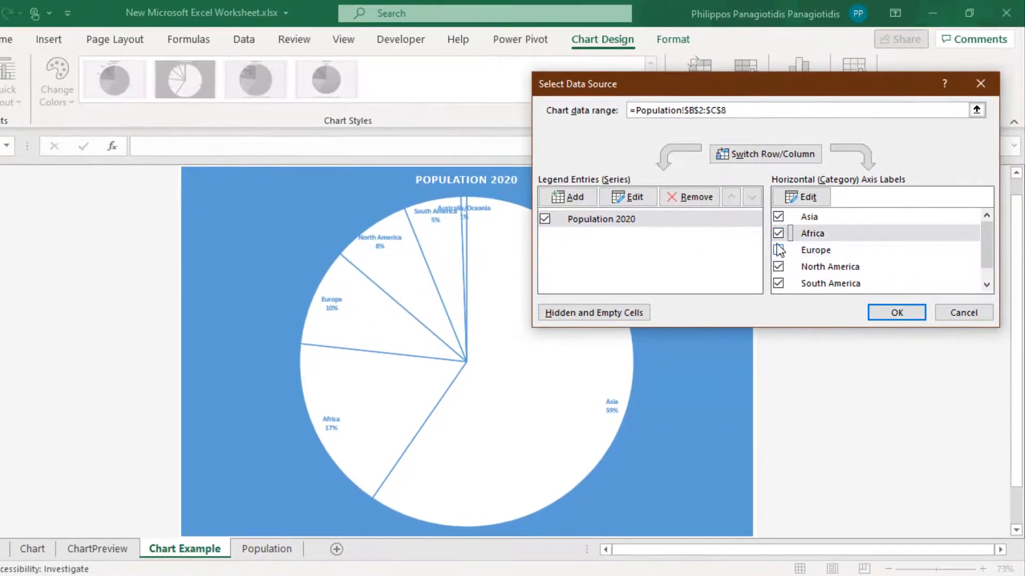
pyautogui.click(778, 250)
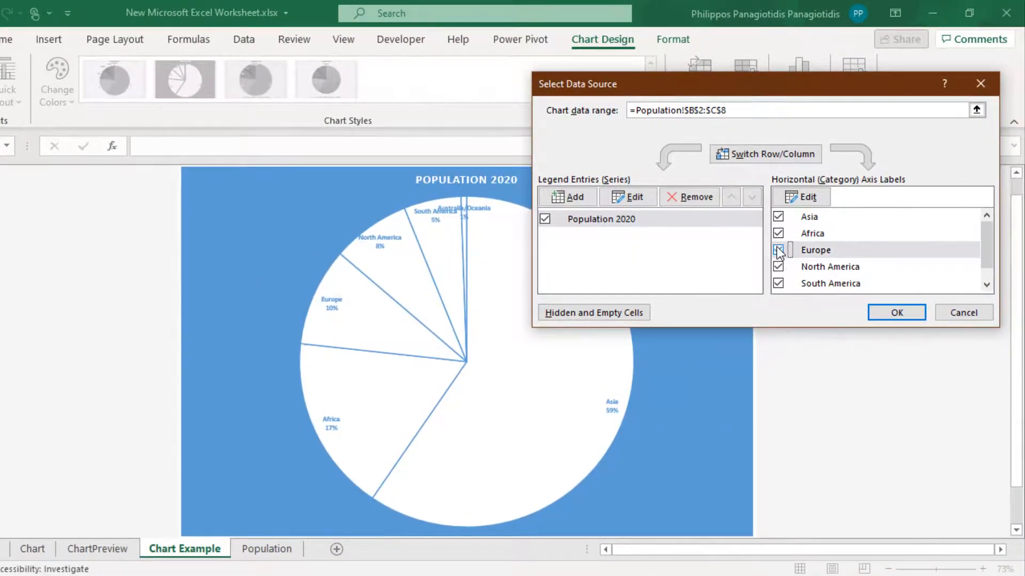
pyautogui.click(896, 314)
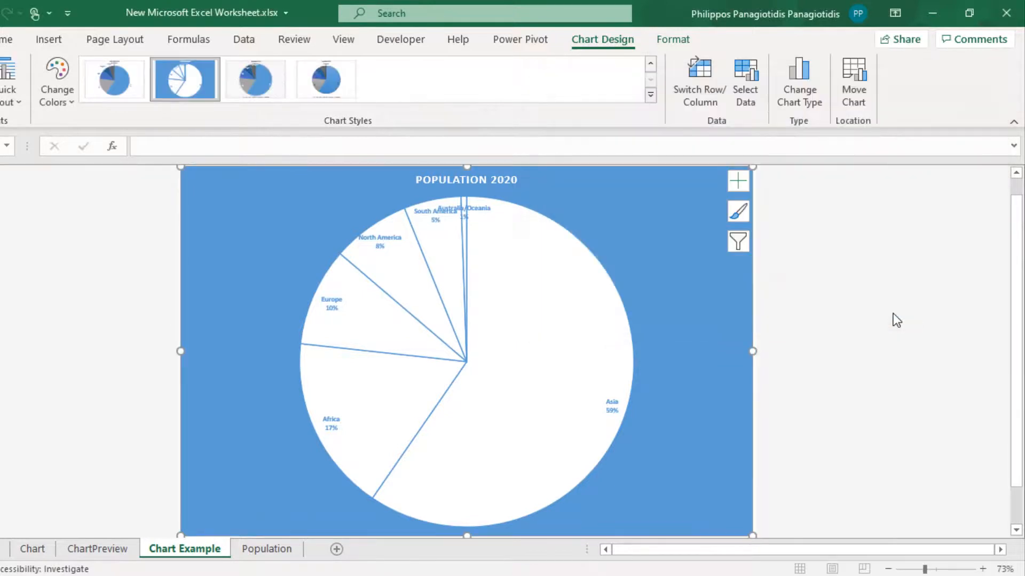
# Step: Preview the Bar, Line, Column, Templates, XY (Scatter), Map and Stock chart types, then confirm keeping the Pie chart
pyautogui.click(796, 83)
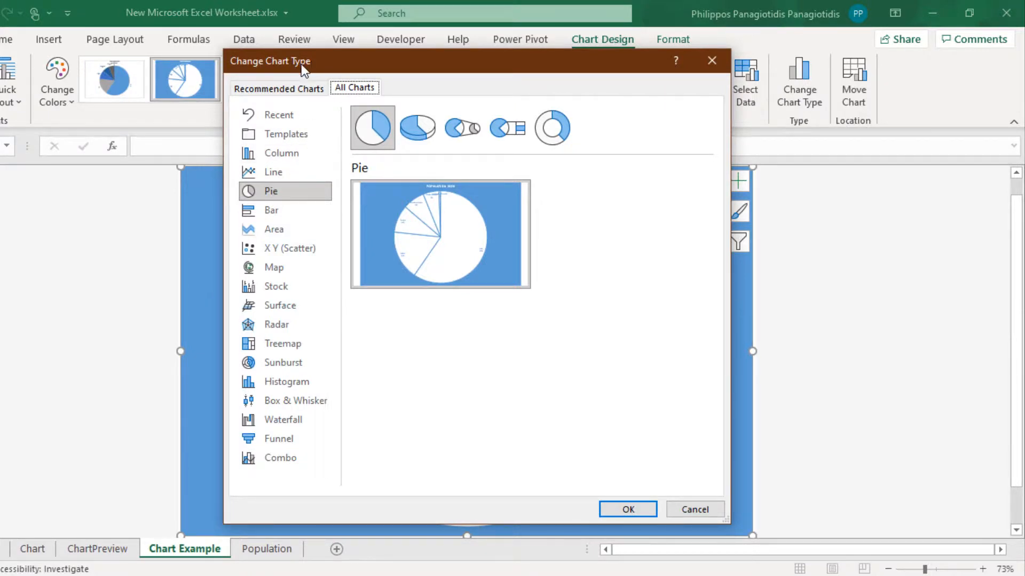
pyautogui.click(273, 210)
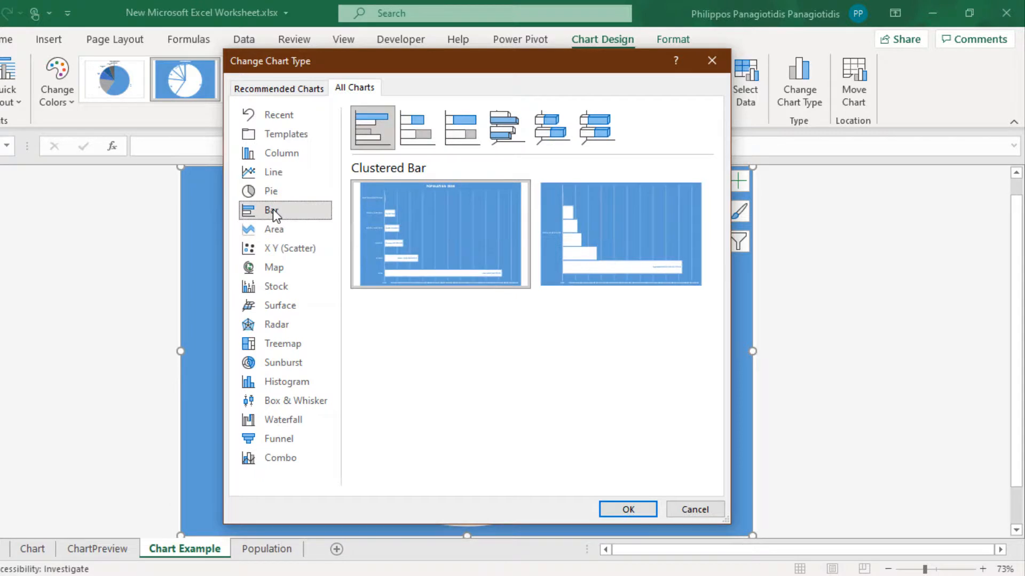
pyautogui.click(271, 171)
pyautogui.click(283, 146)
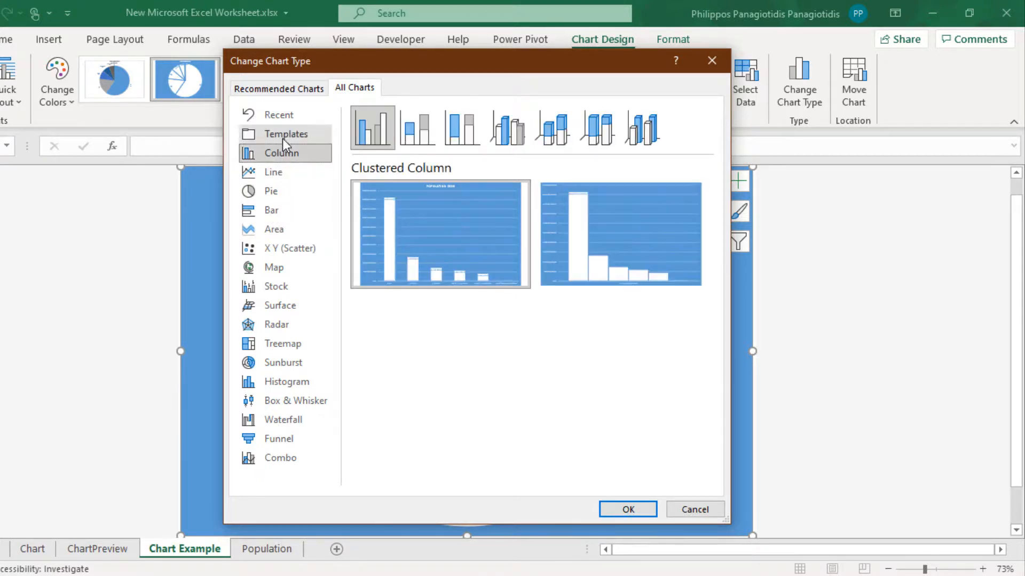
pyautogui.click(284, 133)
pyautogui.click(283, 154)
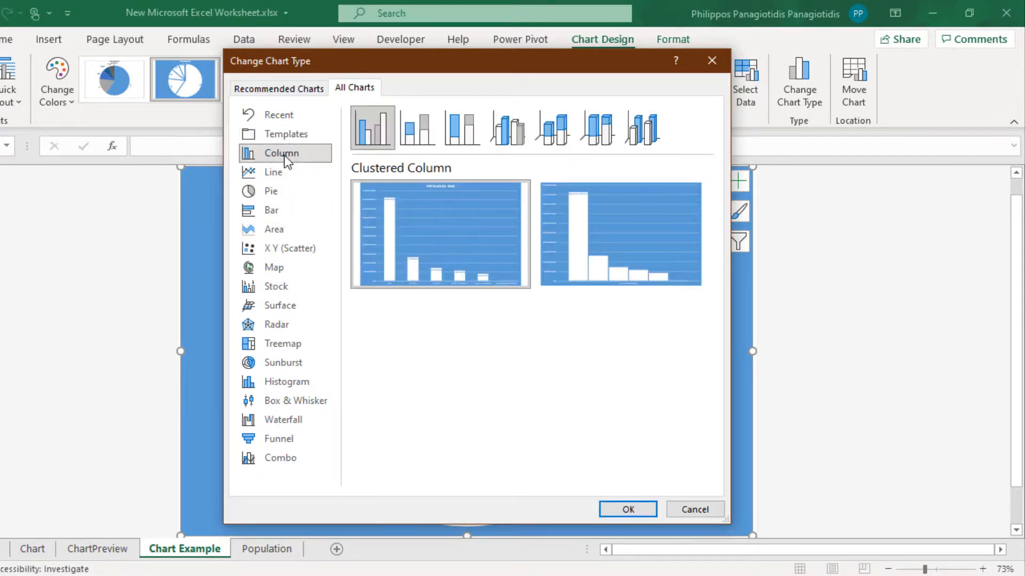
pyautogui.click(277, 252)
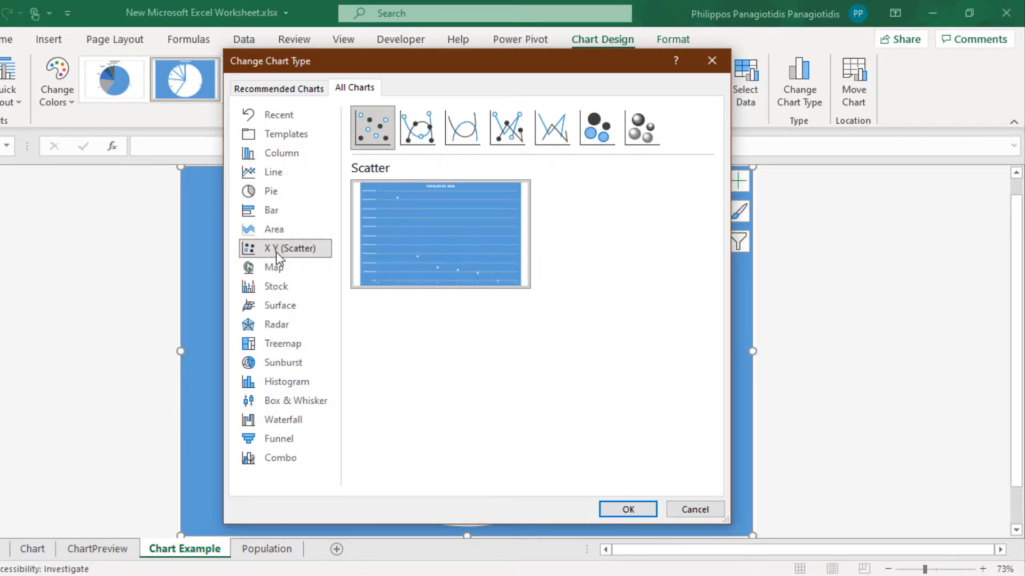
pyautogui.click(276, 270)
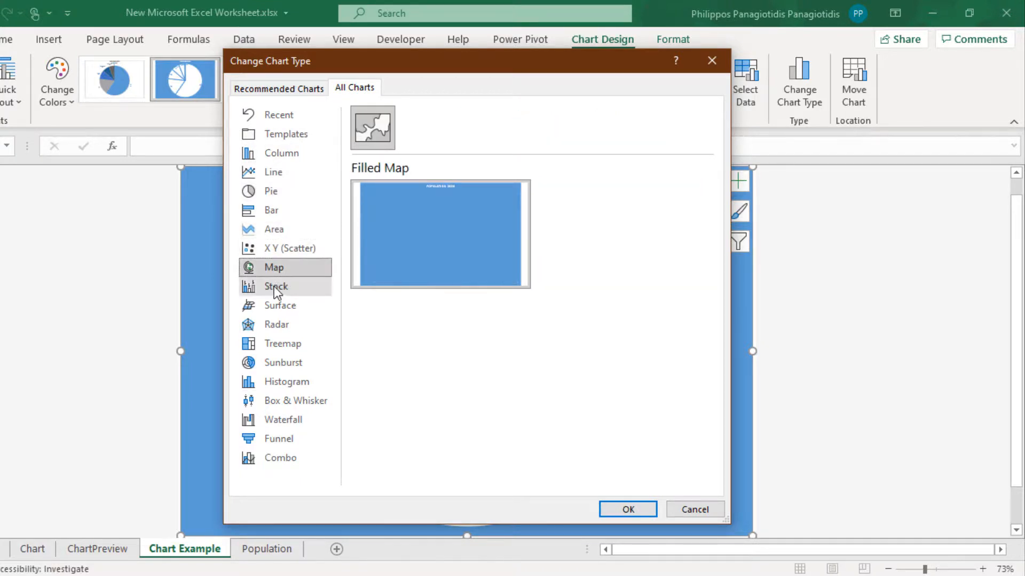
pyautogui.click(274, 286)
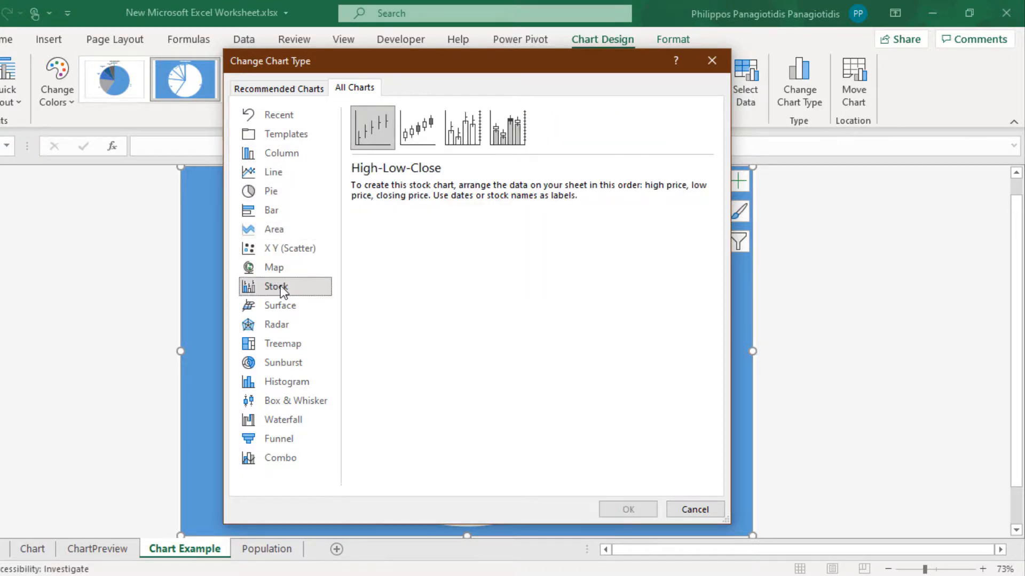
pyautogui.click(273, 194)
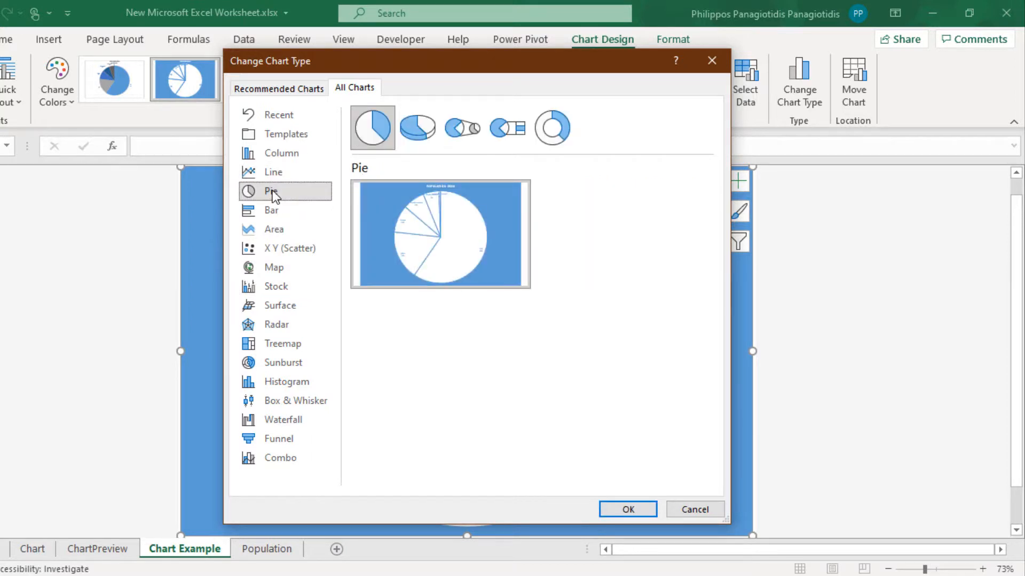
pyautogui.click(635, 511)
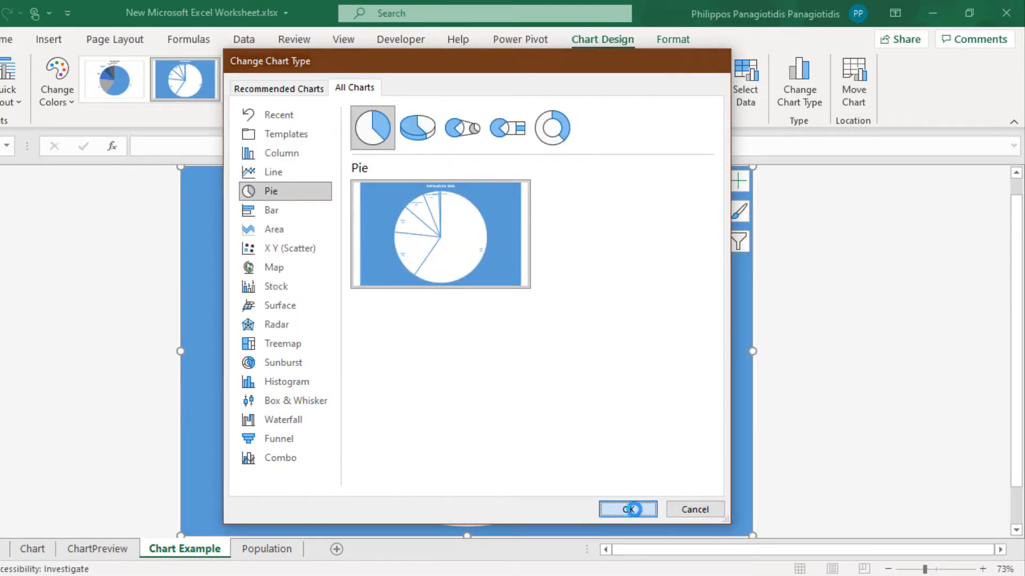